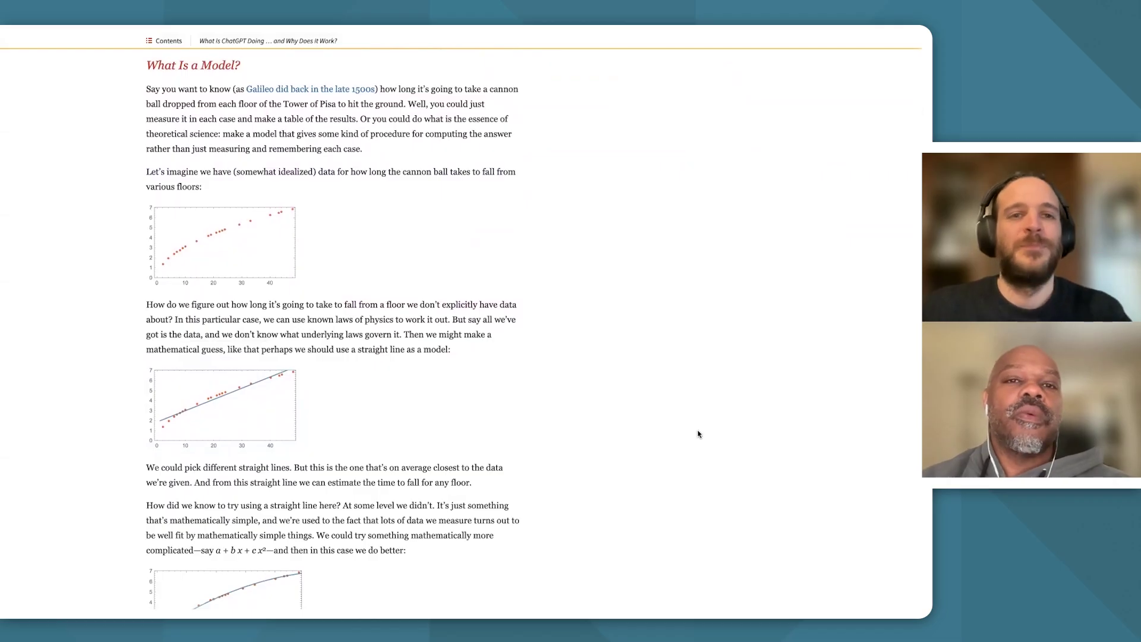
Scroll to the straight-line, quadratic and a + b/x + c sin(x) fits of the falling-time data
{"action": "scroll", "coordinate": [698, 434], "scroll_direction": "up", "scroll_amount": 1}
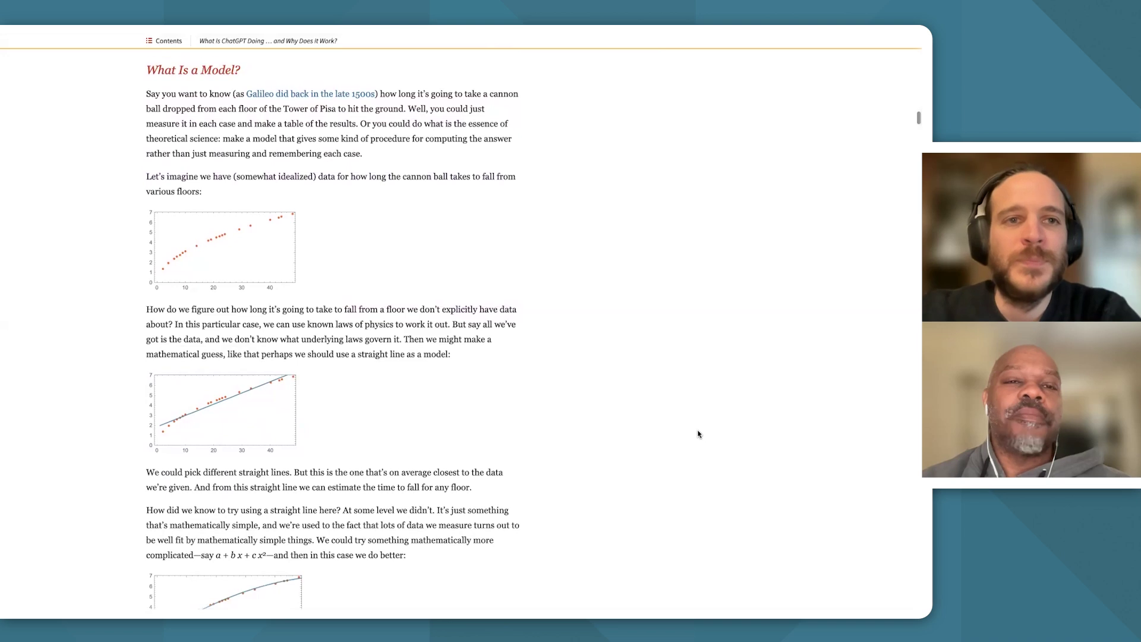
{"action": "scroll", "coordinate": [698, 434], "scroll_direction": "down", "scroll_amount": 3}
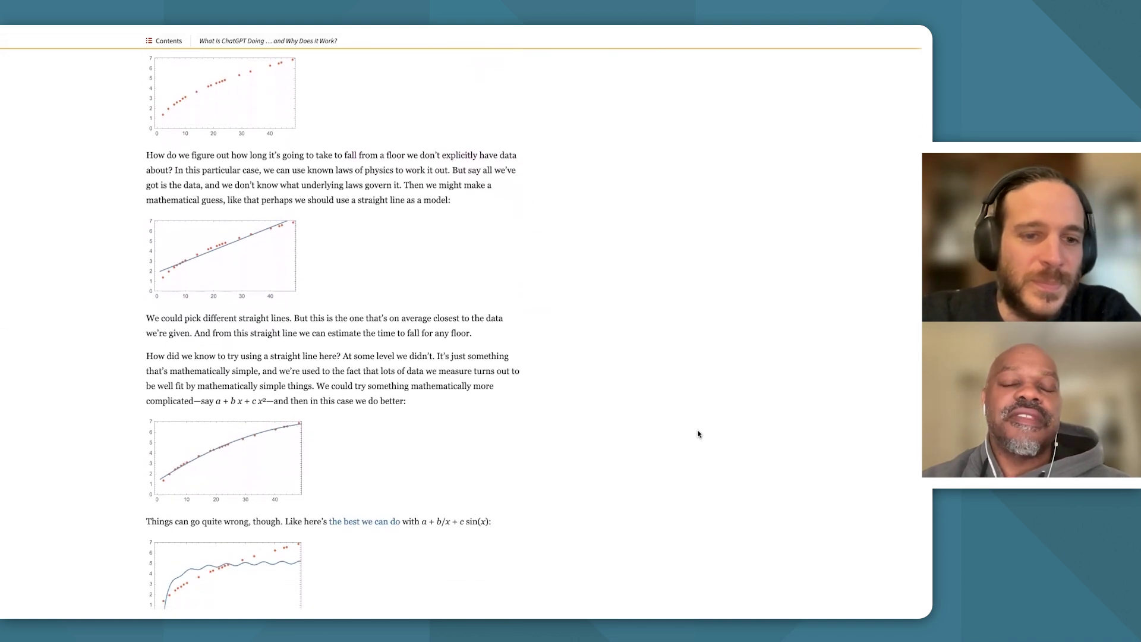
{"action": "scroll", "coordinate": [698, 434], "scroll_direction": "down", "scroll_amount": 2}
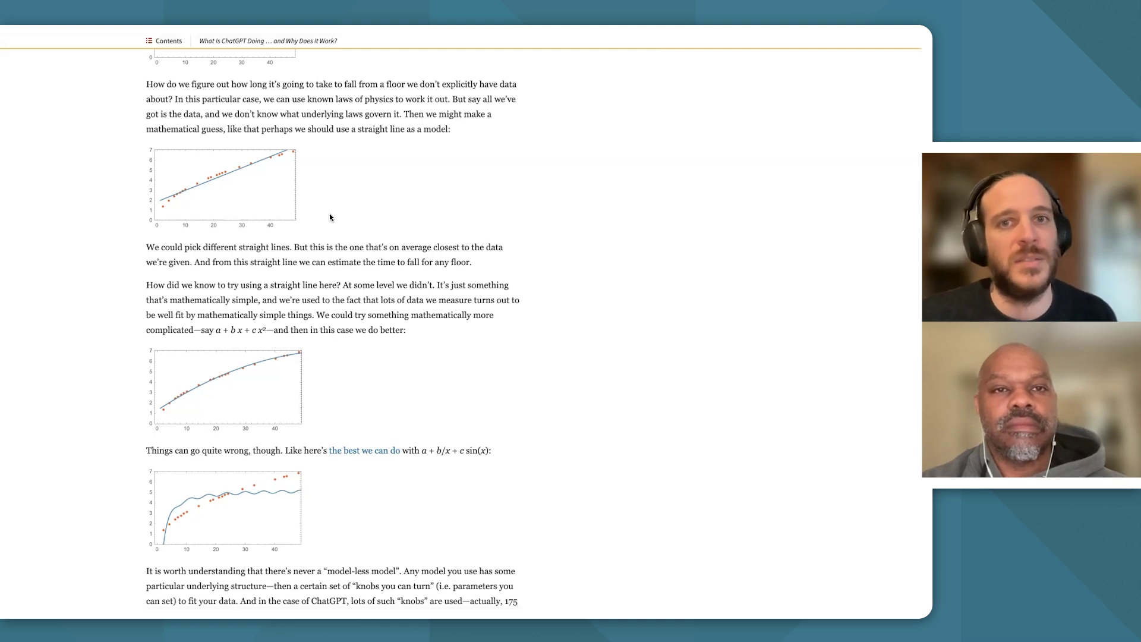
Scroll down past the 175 billion knobs paragraph to the 'Models for Human-Like Tasks' heading
{"action": "scroll", "coordinate": [330, 217], "scroll_direction": "down", "scroll_amount": 1}
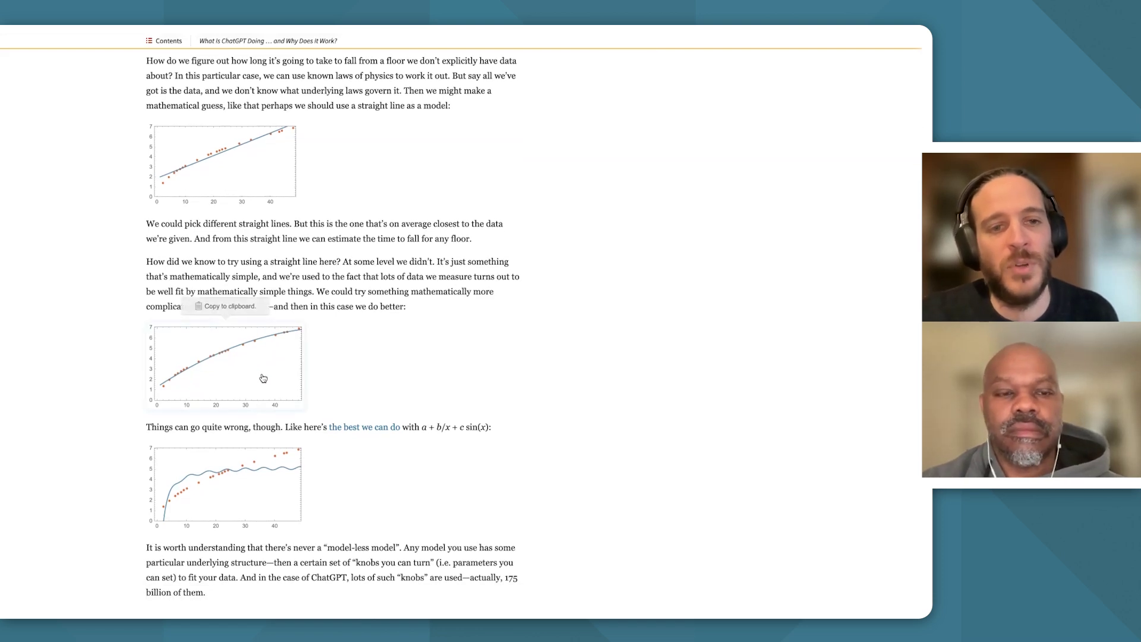
{"action": "scroll", "coordinate": [358, 365], "scroll_direction": "down", "scroll_amount": 1}
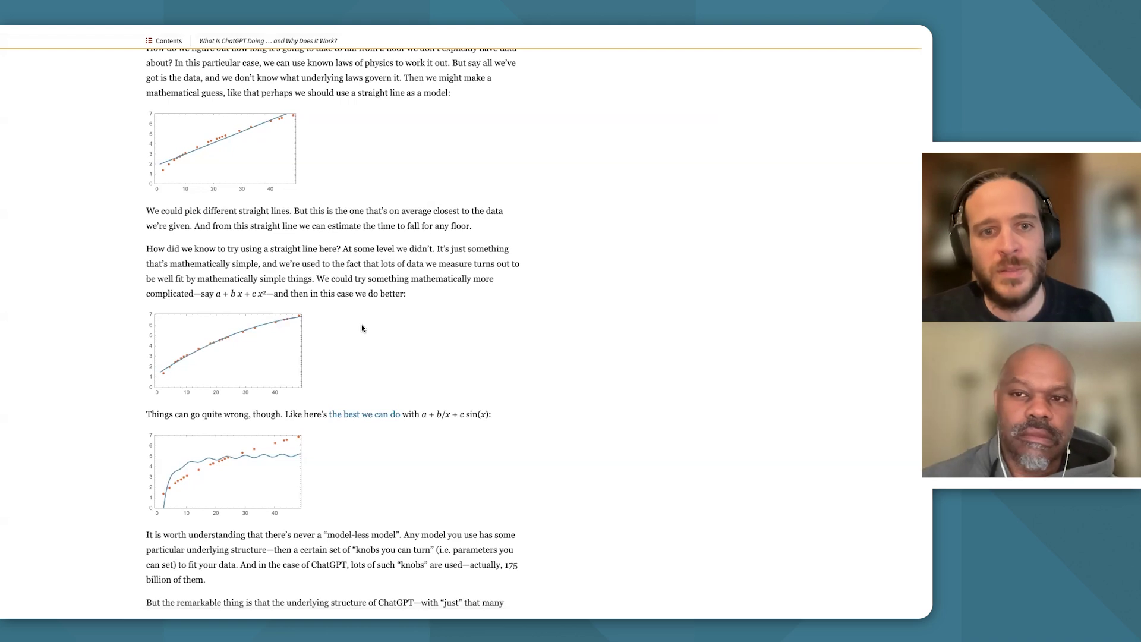
{"action": "scroll", "coordinate": [361, 328], "scroll_direction": "down", "scroll_amount": 1}
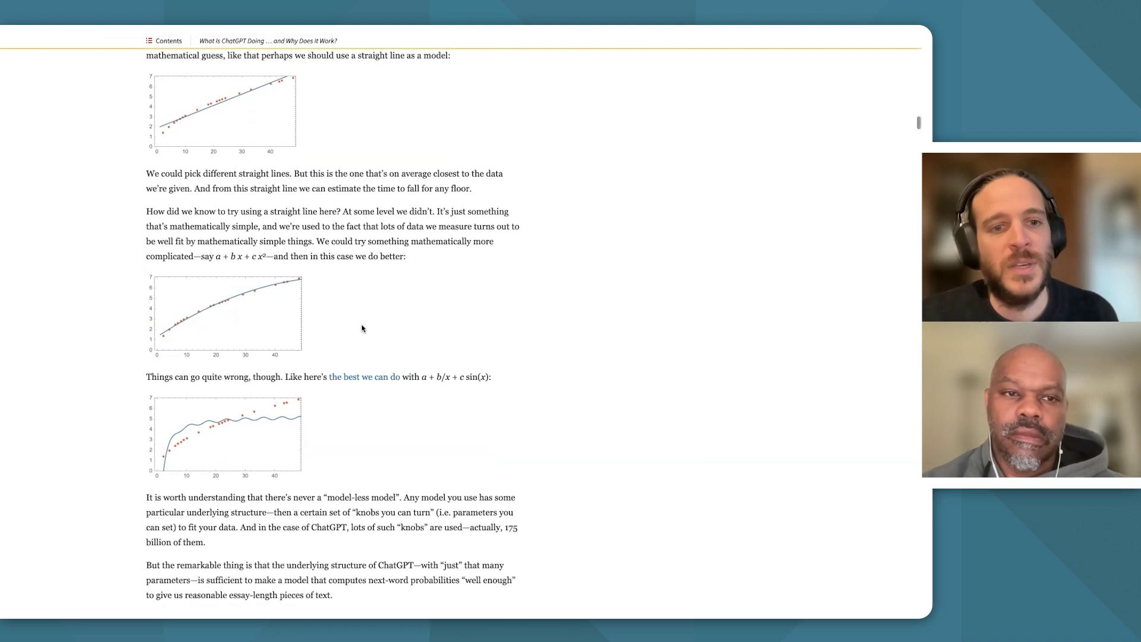
{"action": "scroll", "coordinate": [359, 365], "scroll_direction": "down", "scroll_amount": 1}
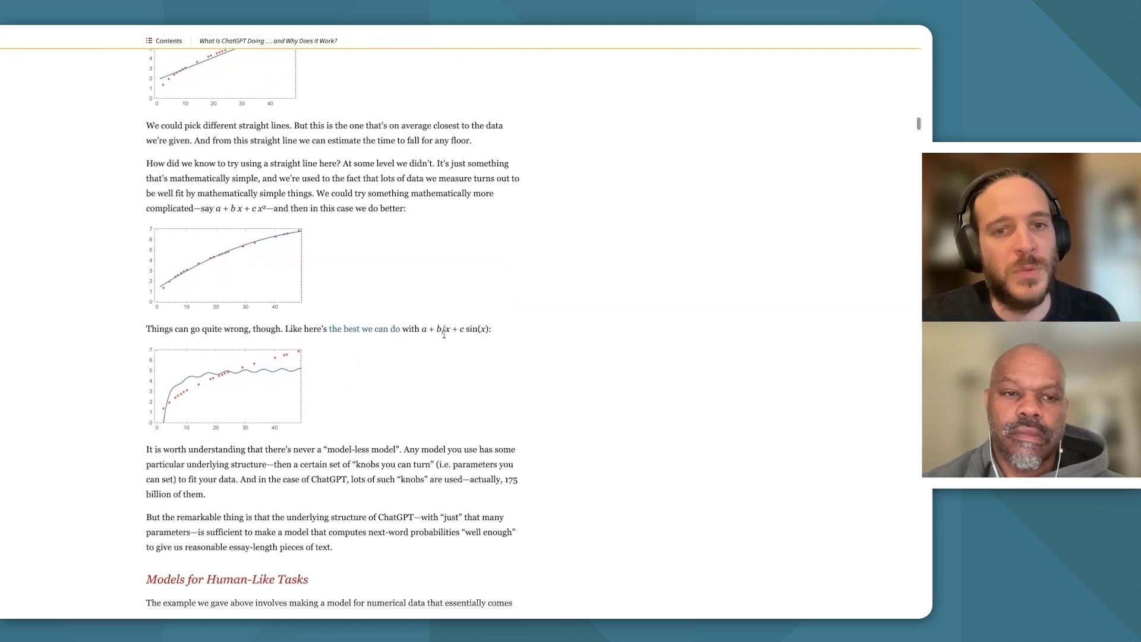
Highlight the b/x and sin(x) terms of the formula, then clear the selection
{"action": "left_click_drag", "start_coordinate": [434, 327], "coordinate": [448, 326]}
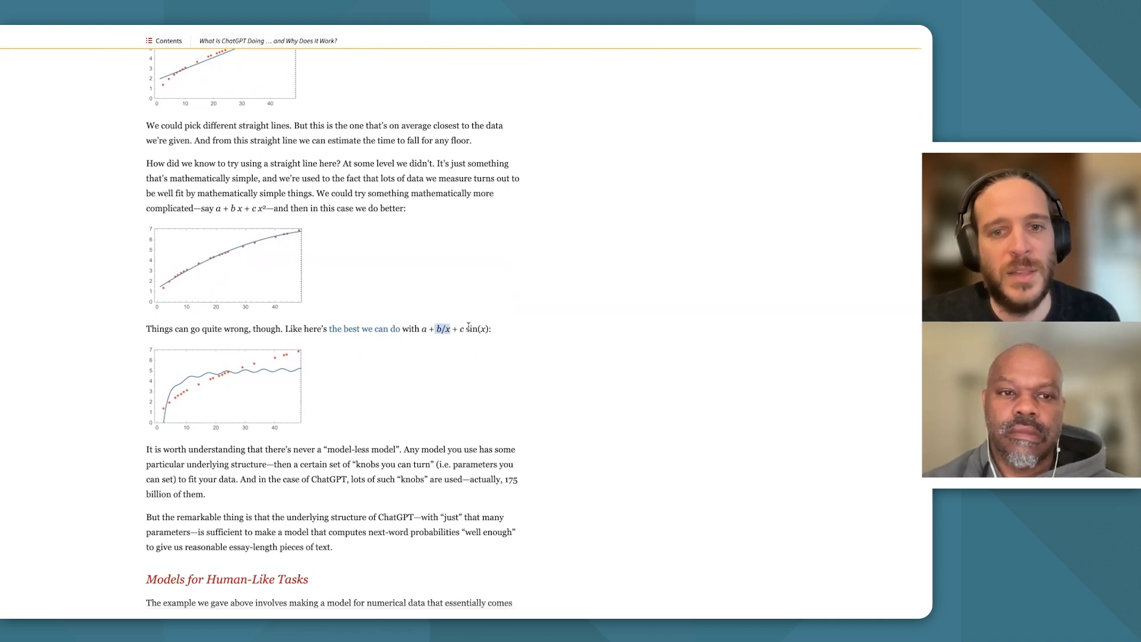
{"action": "left_click_drag", "start_coordinate": [469, 327], "coordinate": [491, 326]}
{"action": "left_click", "coordinate": [512, 359]}
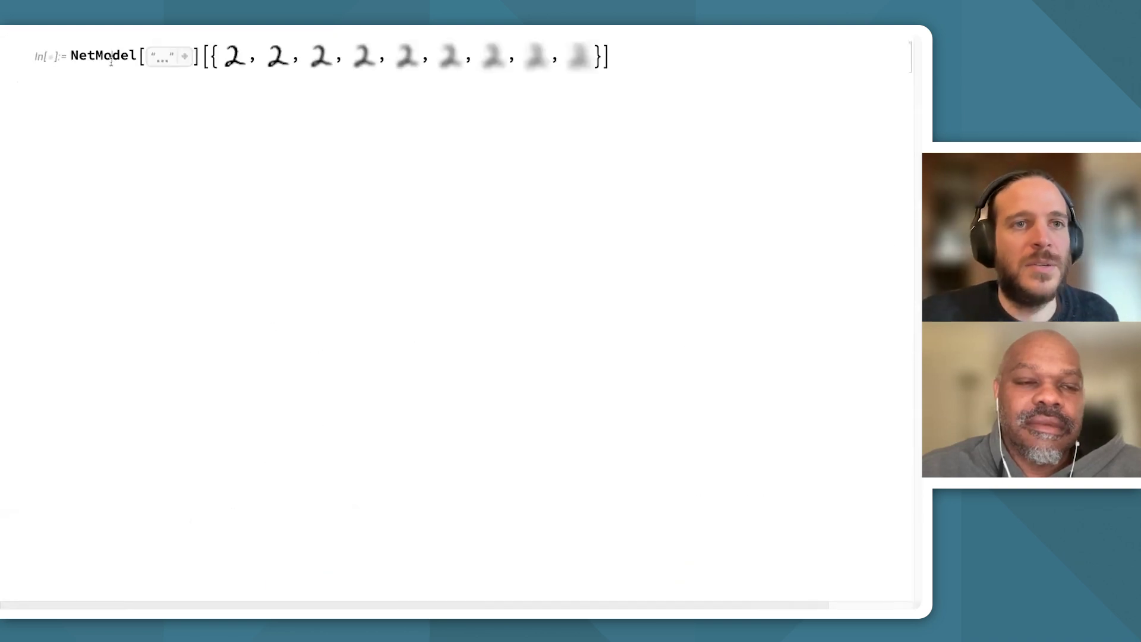
Reveal the 'LeNet Trained on MNIST Data' argument and classify the blurred 2s as {2, 2, 2, 1, 1, 1, 1, 1, 1}
{"action": "double_click", "coordinate": [102, 55]}
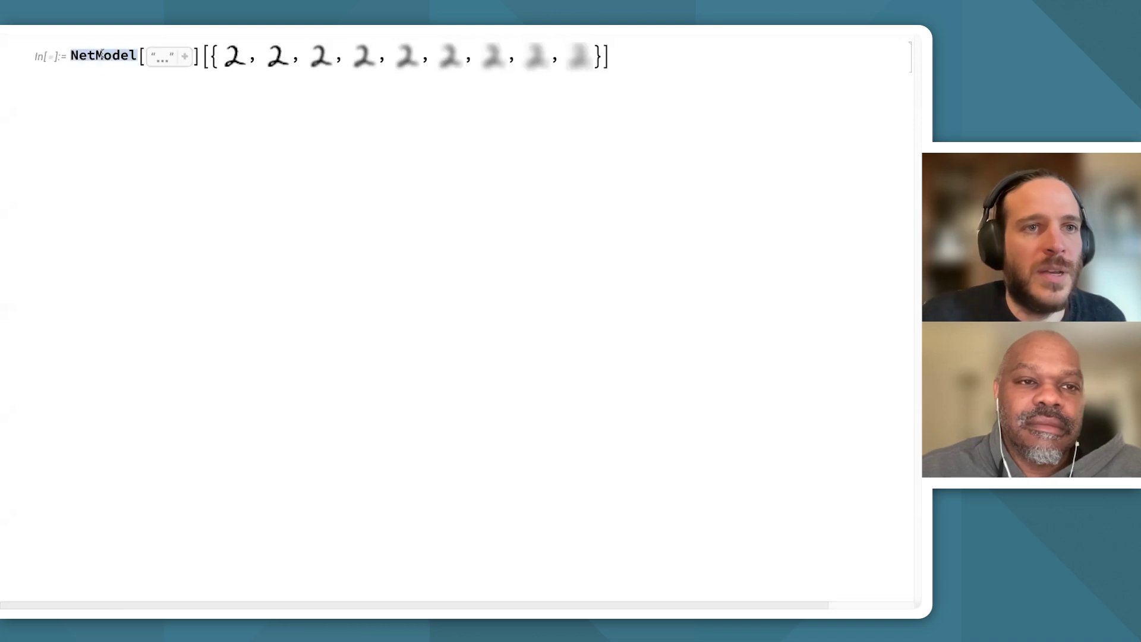
{"action": "left_click", "coordinate": [102, 55]}
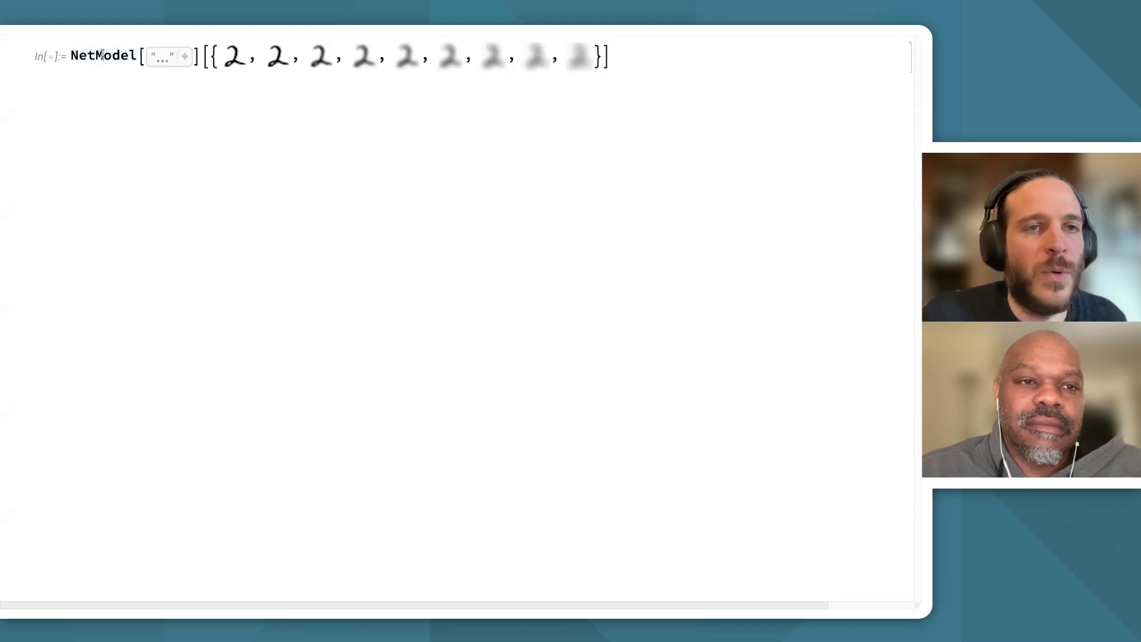
{"action": "left_click", "coordinate": [184, 56]}
{"action": "left_click", "coordinate": [177, 131]}
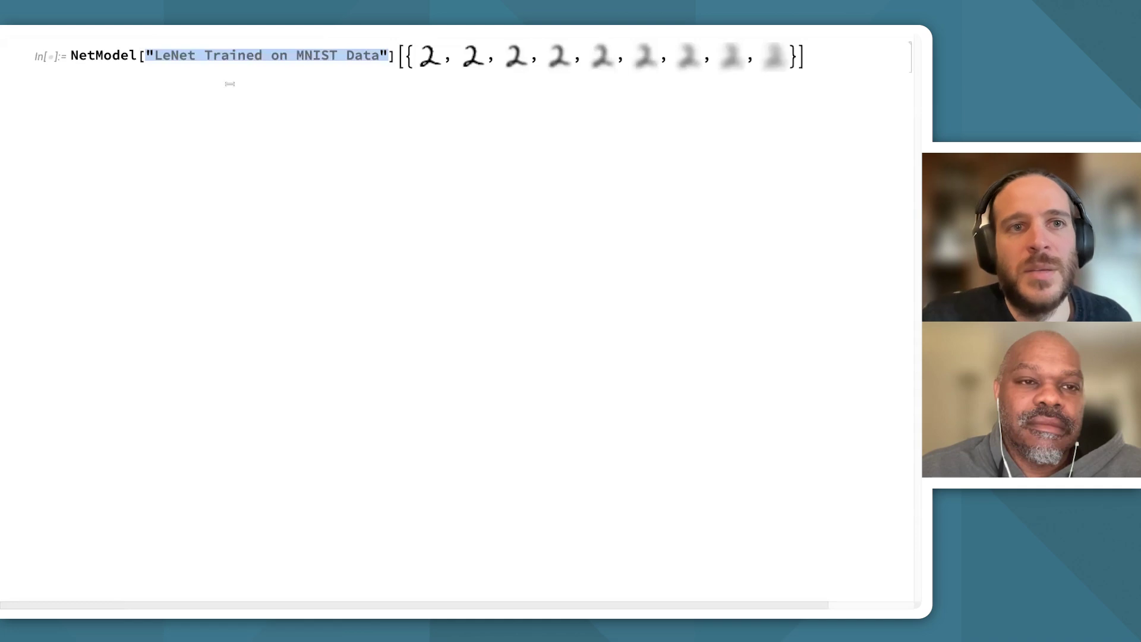
{"action": "key", "text": "shift+Return"}
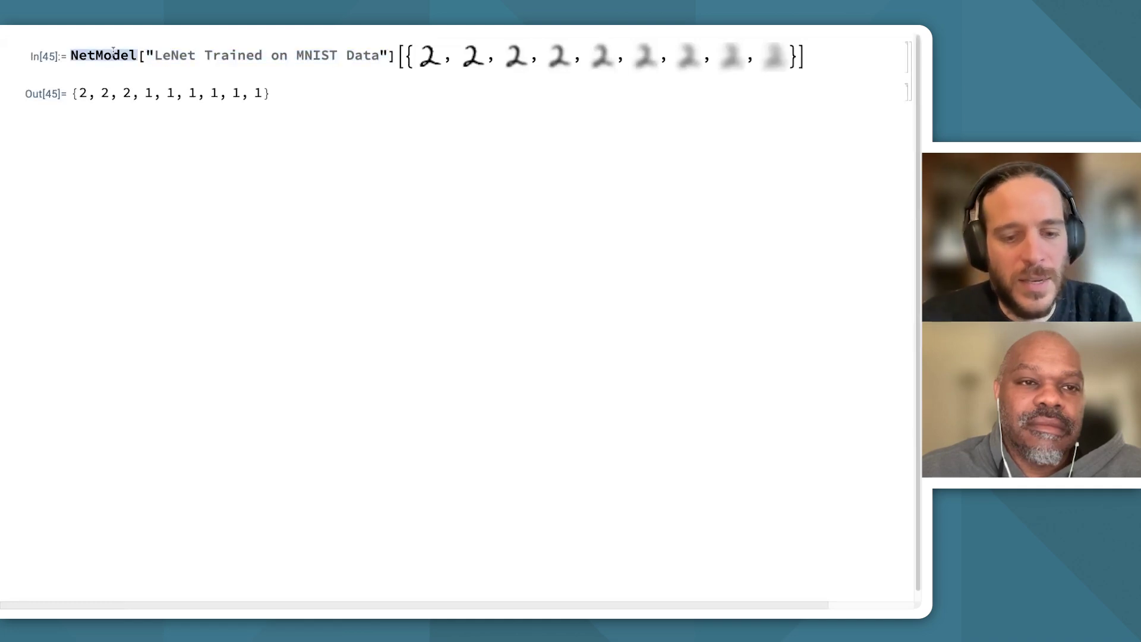
Evaluate NetModel["LeNet Trained on MNIST Data"] alone in a new cell to get its NetChain
{"action": "triple_click", "coordinate": [112, 54]}
{"action": "key", "text": "ctrl+c"}
{"action": "left_click", "coordinate": [102, 147]}
{"action": "key", "text": "ctrl+v"}
{"action": "key", "text": "shift+Return"}
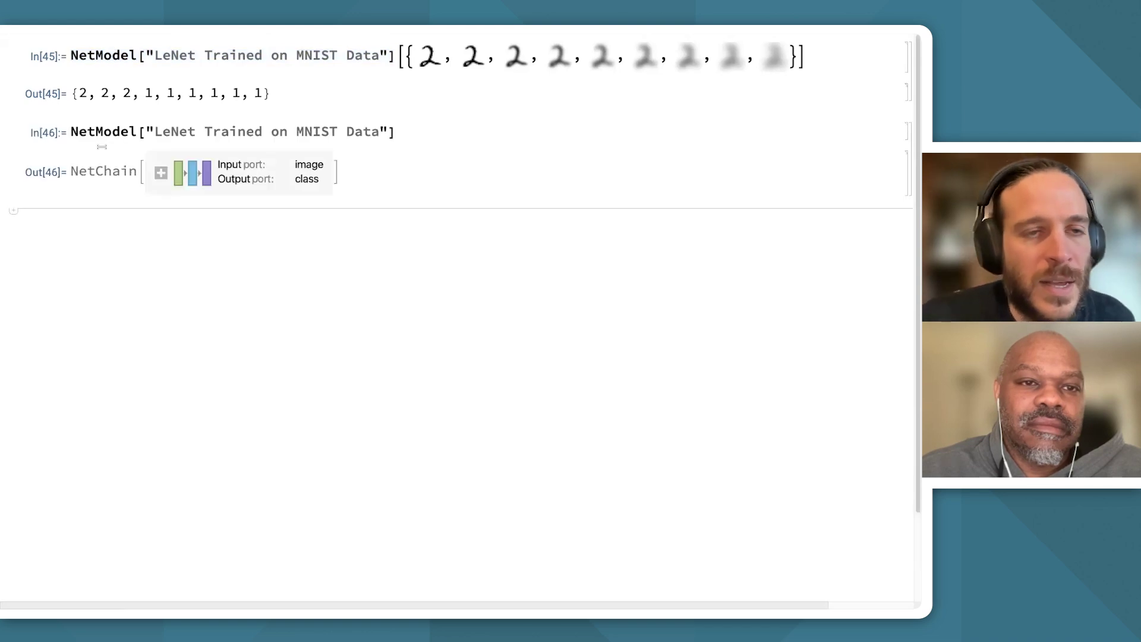
Expand the LeNet NetChain summary box into its full layer table with array sizes
{"action": "left_click", "coordinate": [160, 173]}
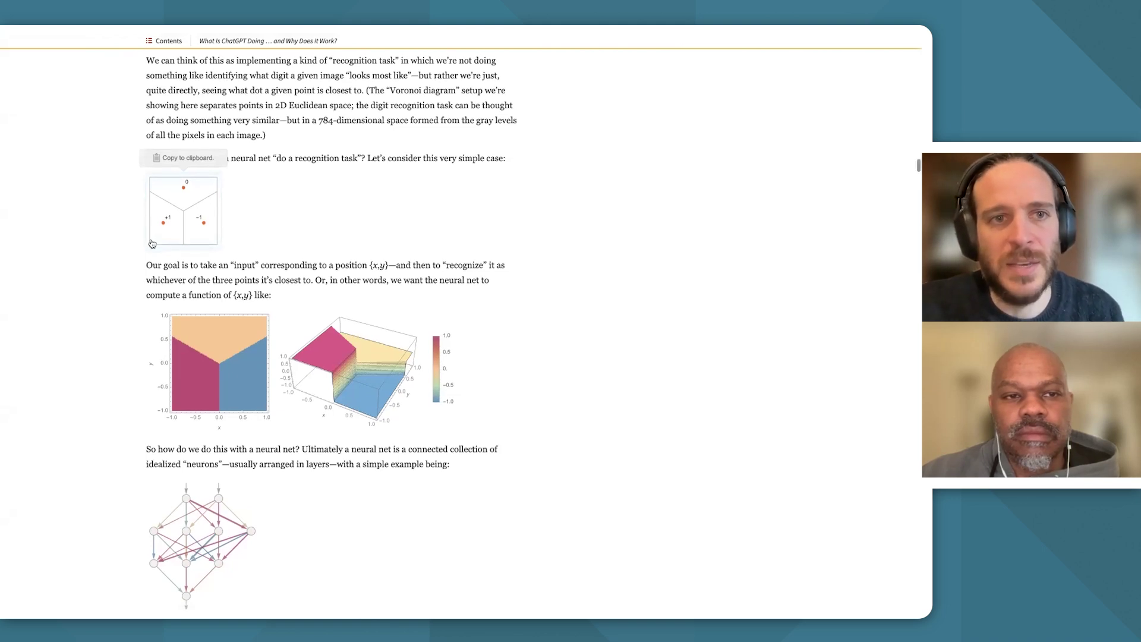
Scroll to the simple layered neural-net diagram and the paragraph on neurons evaluating numerical functions
{"action": "scroll", "coordinate": [152, 244], "scroll_direction": "down", "scroll_amount": 1}
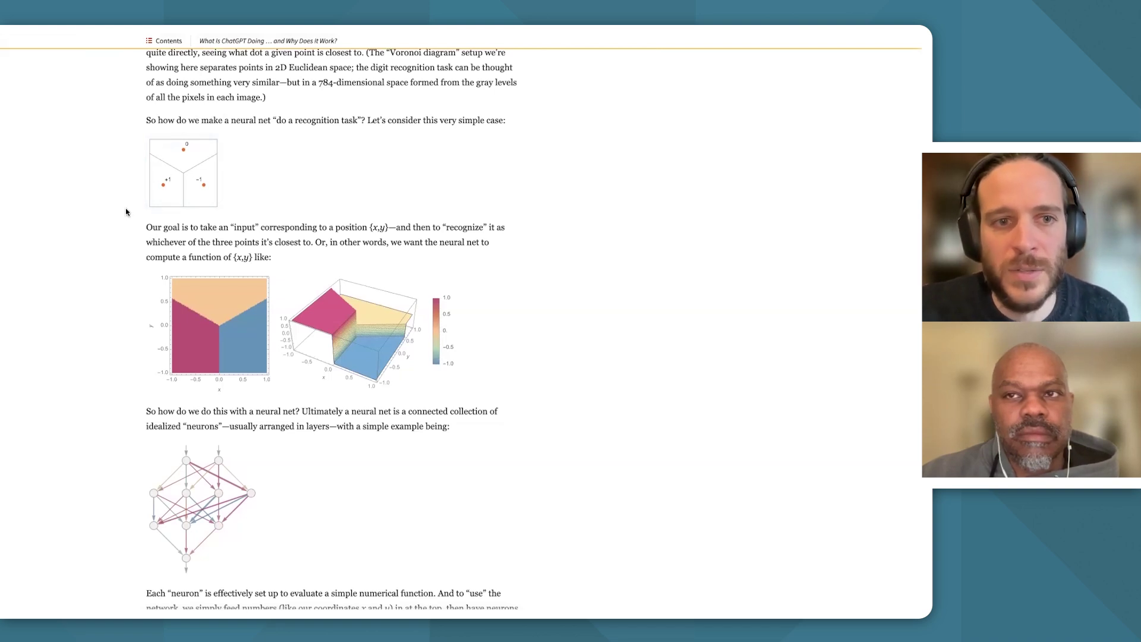
{"action": "scroll", "coordinate": [126, 212], "scroll_direction": "down", "scroll_amount": 1}
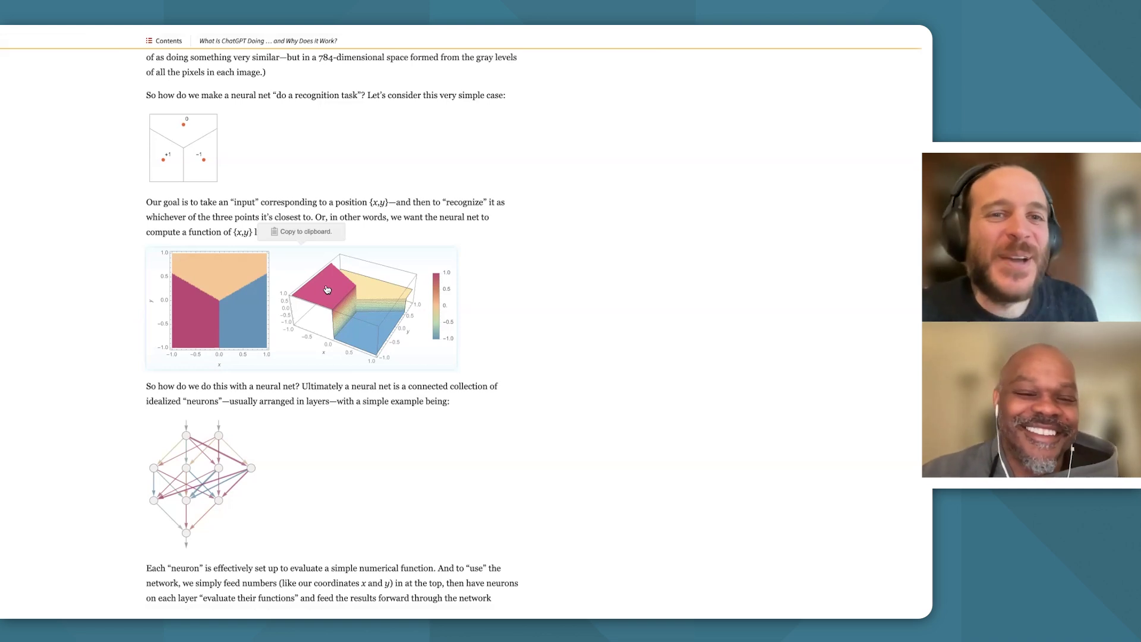
{"action": "scroll", "coordinate": [327, 290], "scroll_direction": "down", "scroll_amount": 1}
{"action": "scroll", "coordinate": [327, 289], "scroll_direction": "down", "scroll_amount": 1}
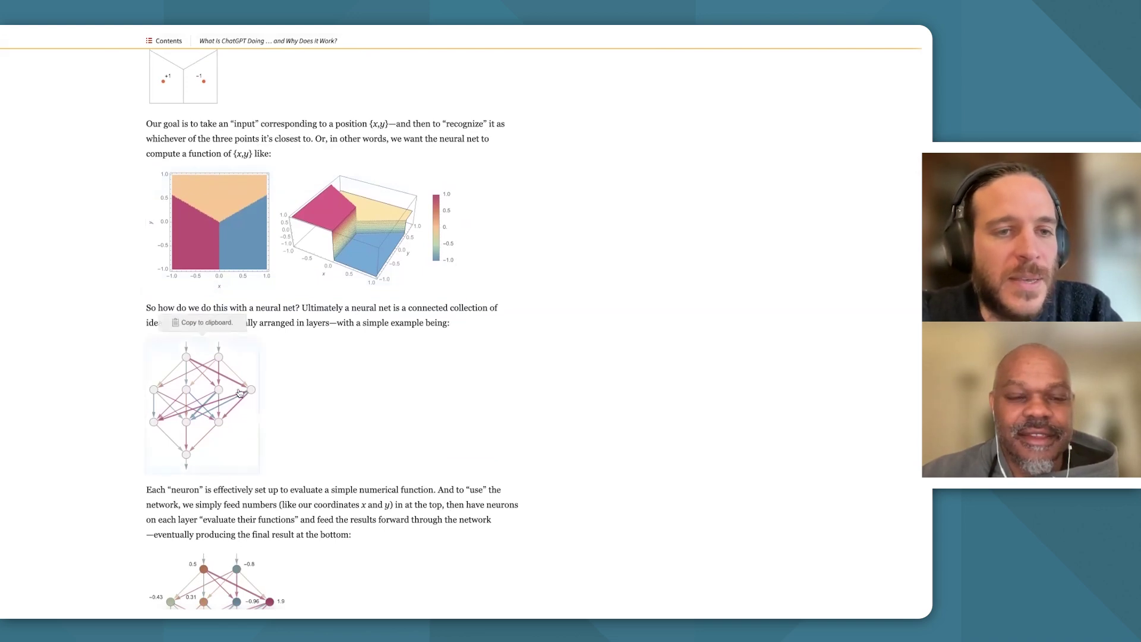
Scroll slightly so the numeric-valued network diagram is fully visible
{"action": "scroll", "coordinate": [296, 382], "scroll_direction": "down", "scroll_amount": 2}
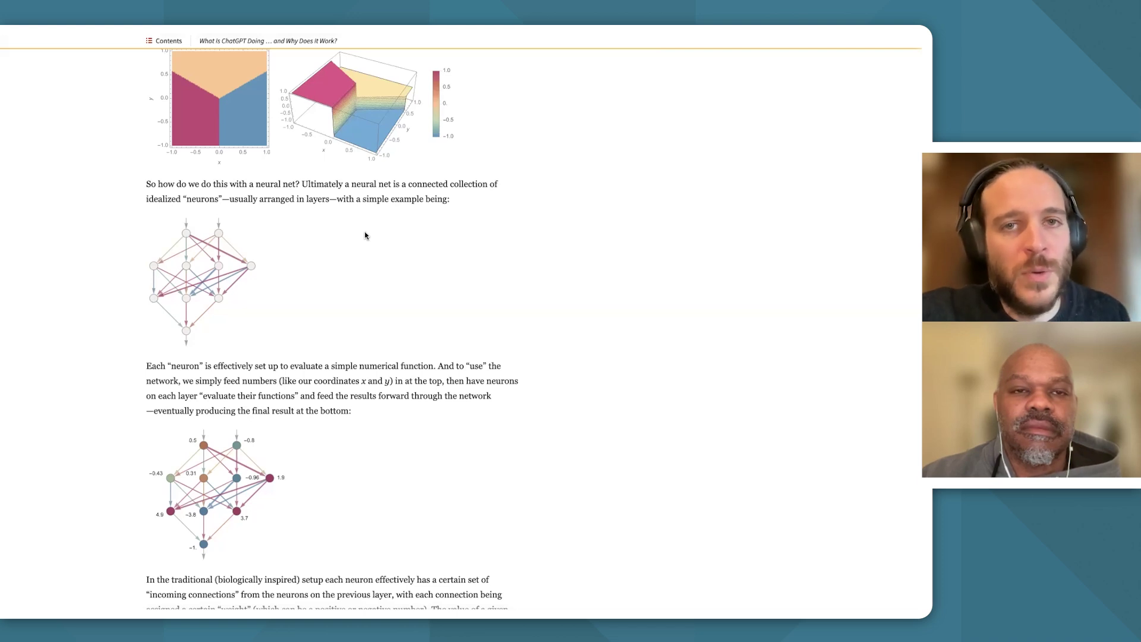
Return to the handwritten-digit NetModel examples with the progressively blurred 2s
{"action": "scroll", "coordinate": [365, 235], "scroll_direction": "up", "scroll_amount": 20}
{"action": "scroll", "coordinate": [364, 232], "scroll_direction": "down", "scroll_amount": 2}
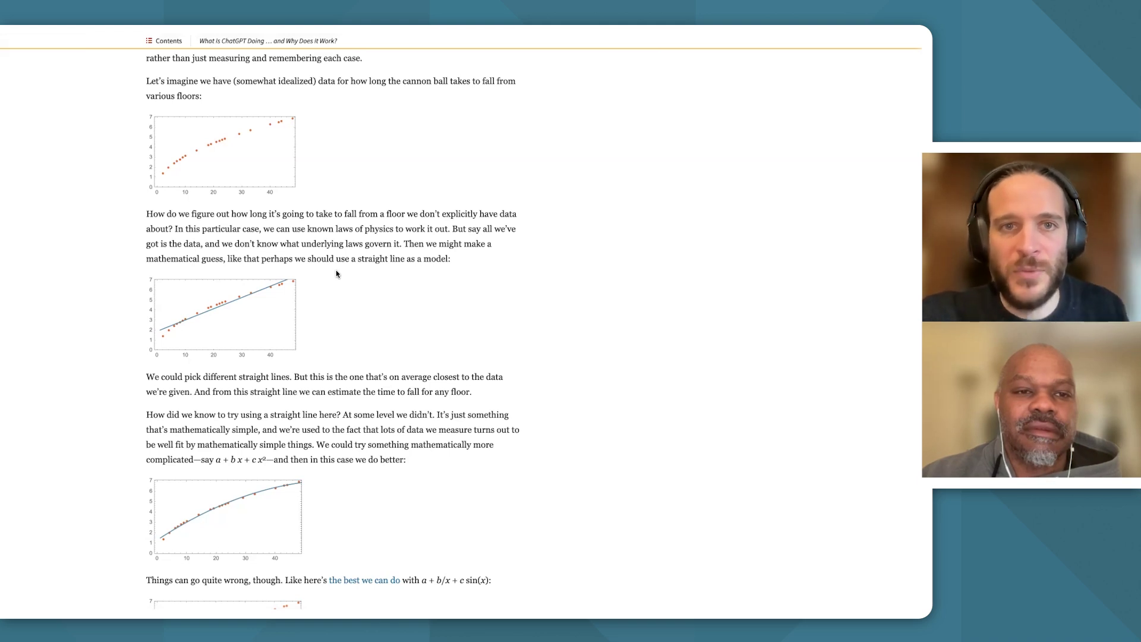
{"action": "scroll", "coordinate": [336, 270], "scroll_direction": "down", "scroll_amount": 20}
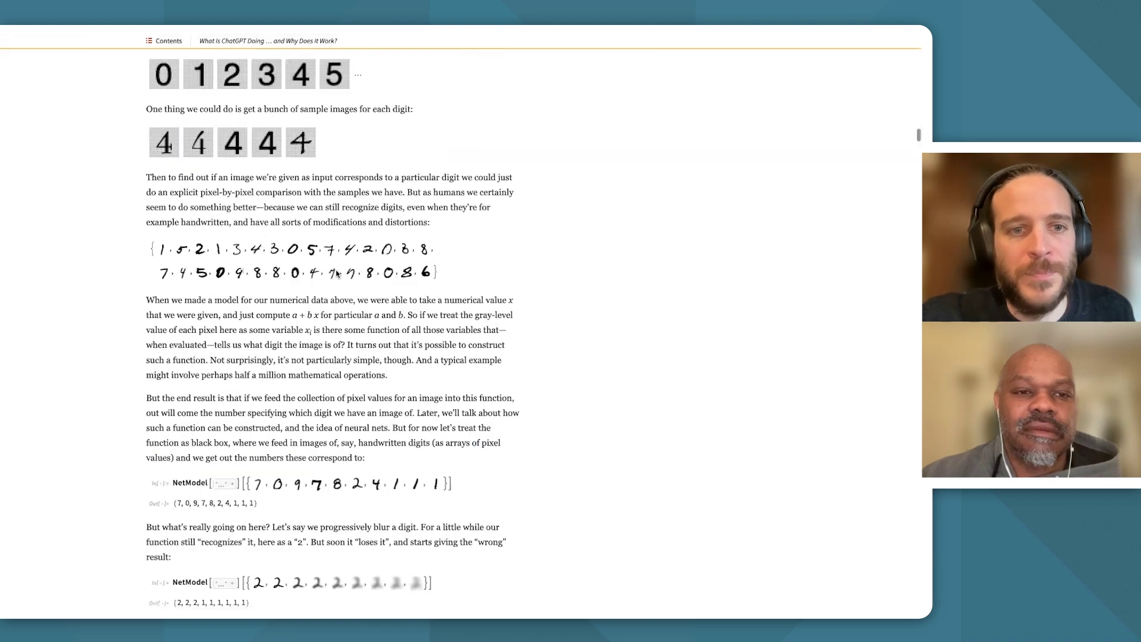
Scroll back to the simple layered neural-net diagram with its coloured weight arrows
{"action": "scroll", "coordinate": [336, 273], "scroll_direction": "up", "scroll_amount": 1}
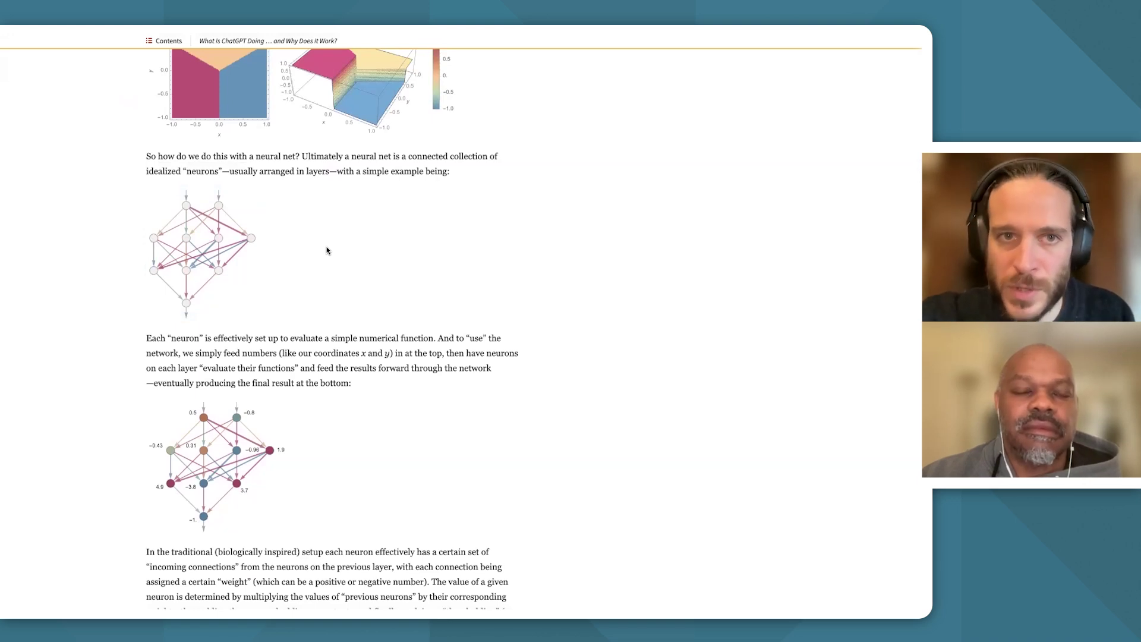
{"action": "mouse_move", "coordinate": [199, 230]}
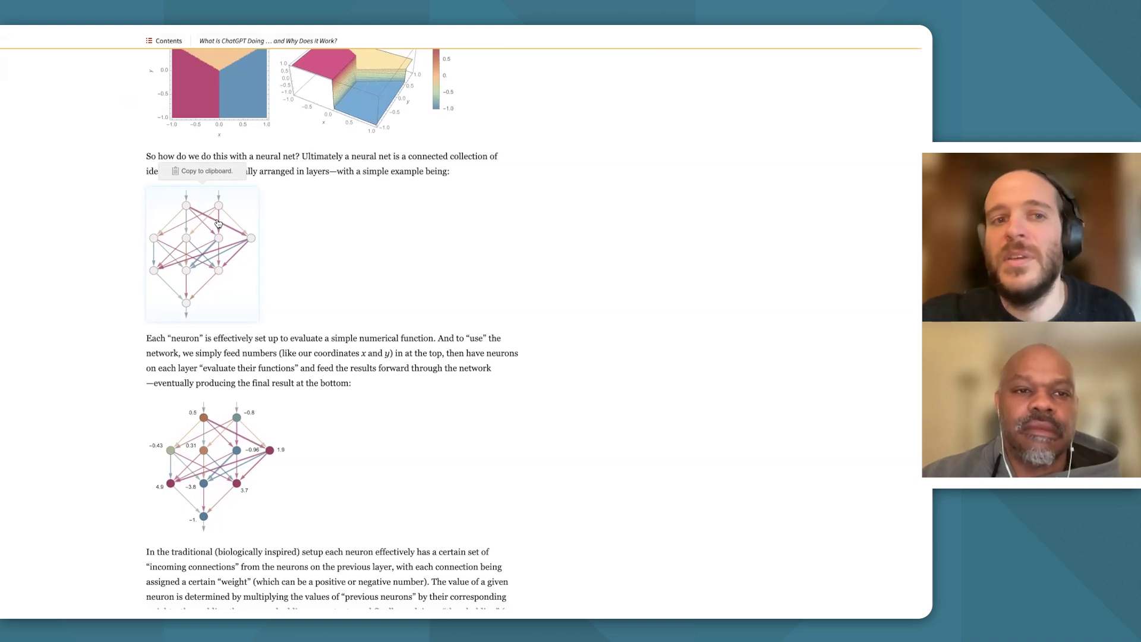
Scroll up to show the 'Our goal is' paragraph and its {x,y} region plots
{"action": "scroll", "coordinate": [340, 188], "scroll_direction": "up", "scroll_amount": 2}
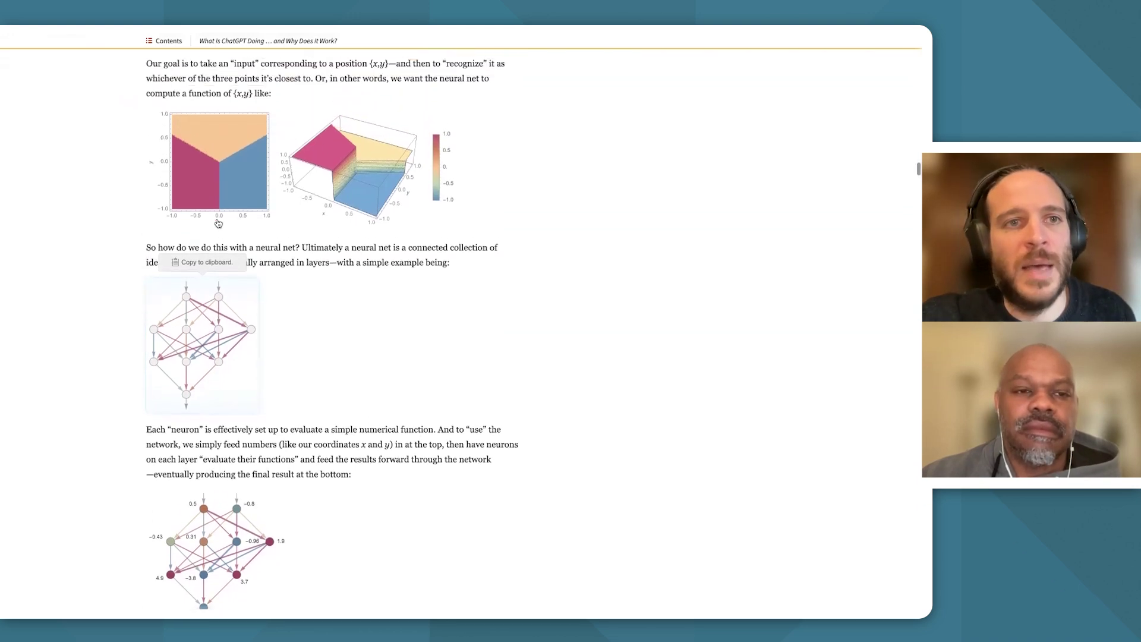